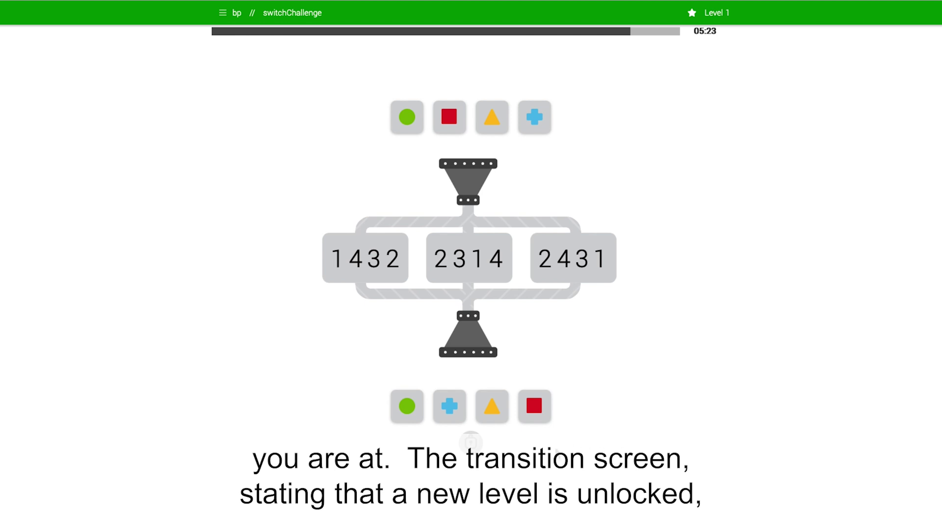
- Answer the Level 1 item with 1432 and the Level 2 item with 2341, locking each in
{"action": "left_click", "coordinate": [361, 273]}
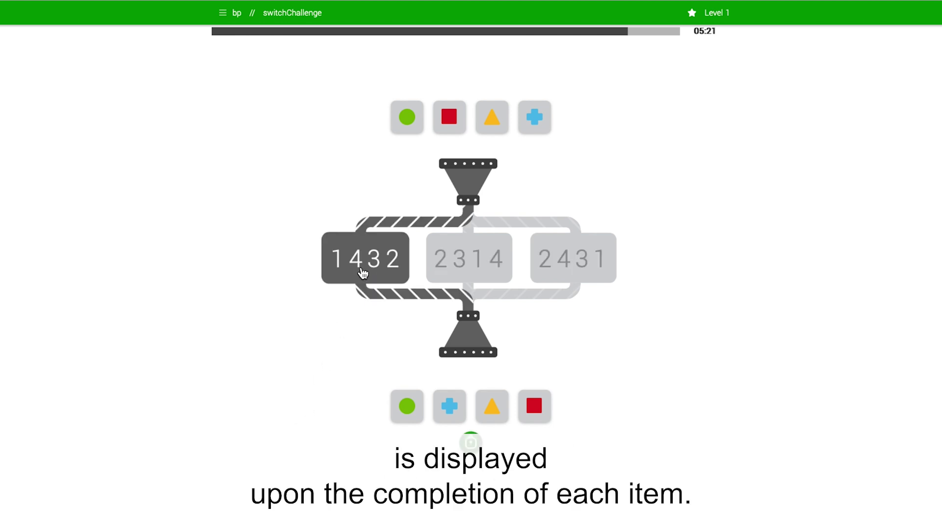
{"action": "left_click", "coordinate": [469, 442]}
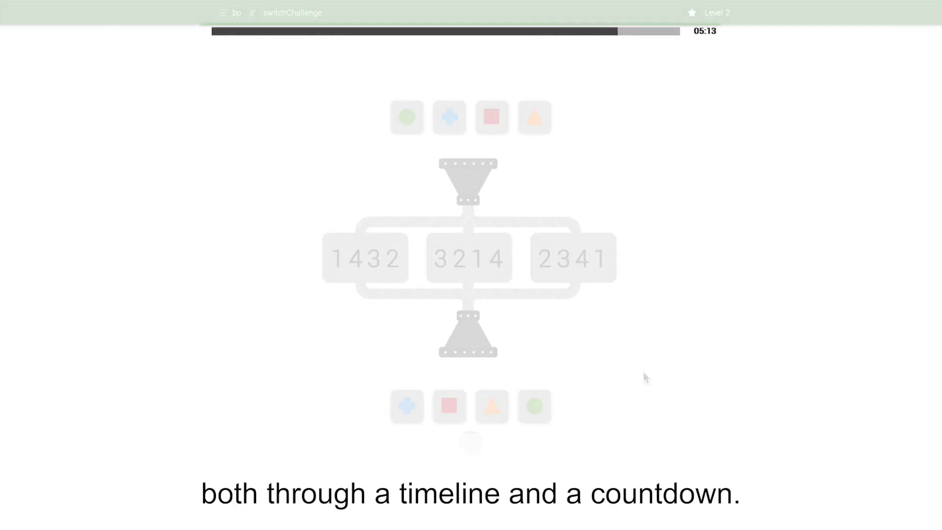
{"action": "left_click", "coordinate": [563, 274]}
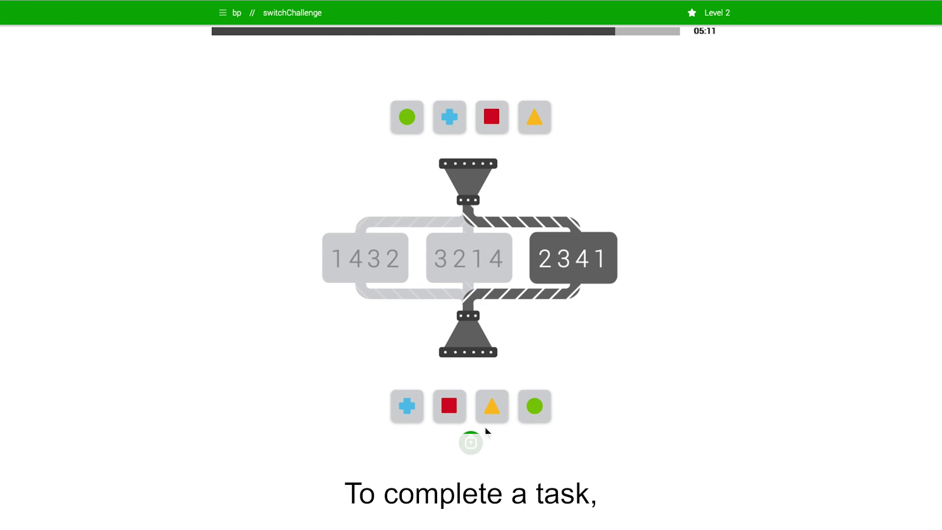
{"action": "left_click", "coordinate": [472, 442]}
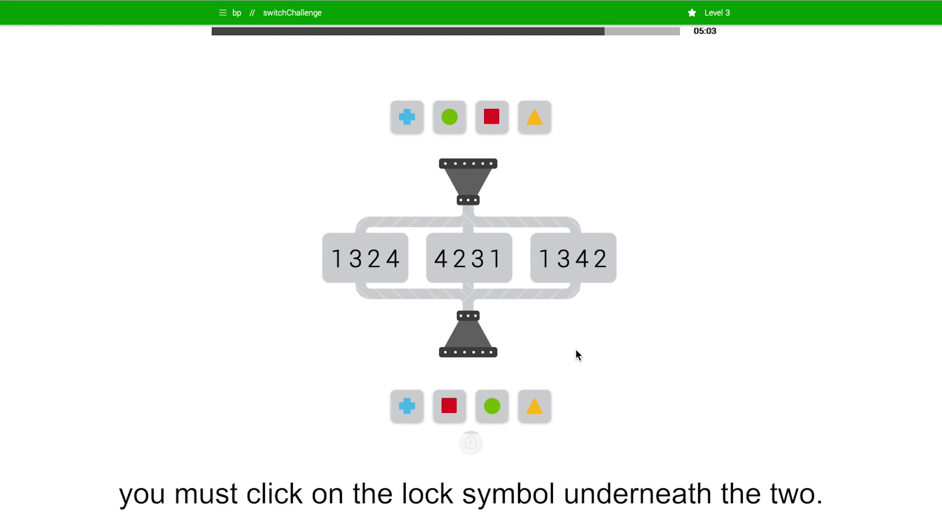
- Answer the two Level 3 items with 1342 and 3214 to unlock Level 4
{"action": "left_click", "coordinate": [579, 270]}
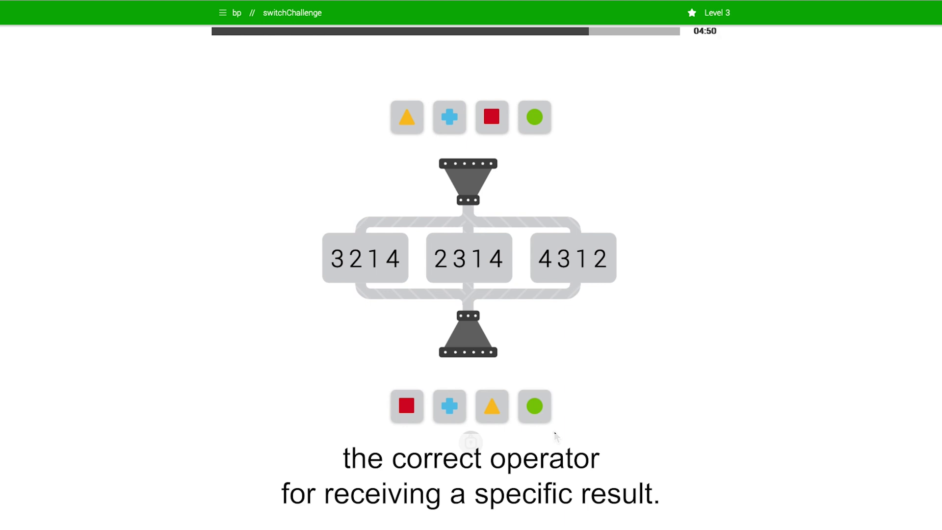
{"action": "left_click", "coordinate": [365, 269]}
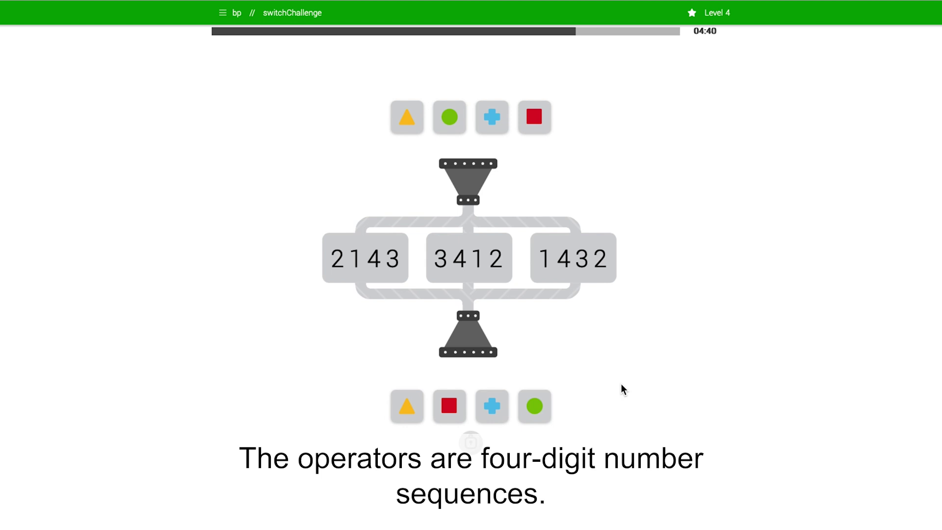
- Answer the Level 4 item with 1432 and the Level 5 item with 1324
{"action": "left_click", "coordinate": [593, 280]}
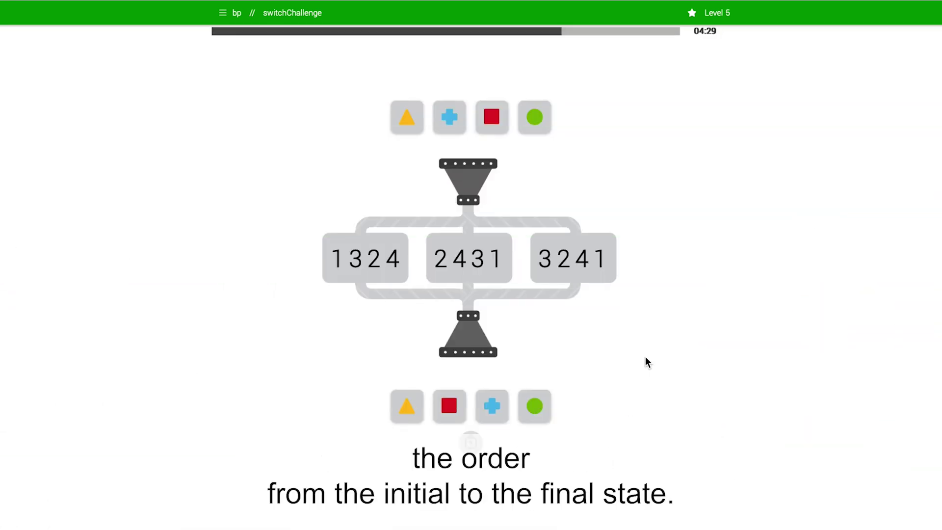
{"action": "left_click", "coordinate": [374, 277]}
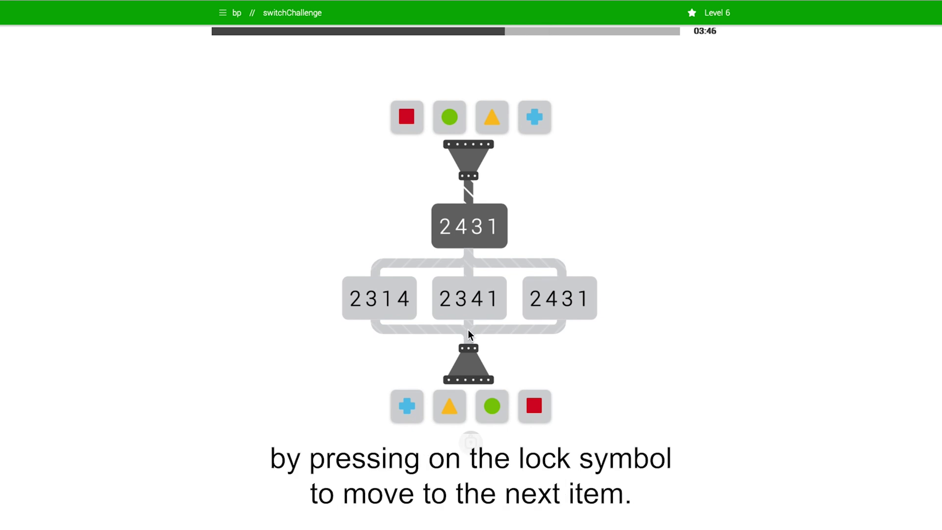
- Choose 2314 as the second operator for the Level 6 two-stage item
{"action": "left_click", "coordinate": [361, 301]}
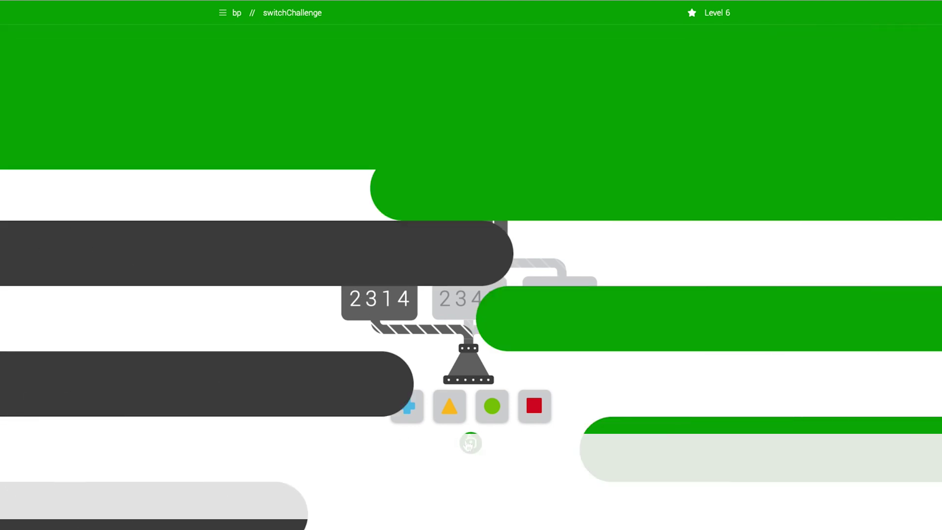